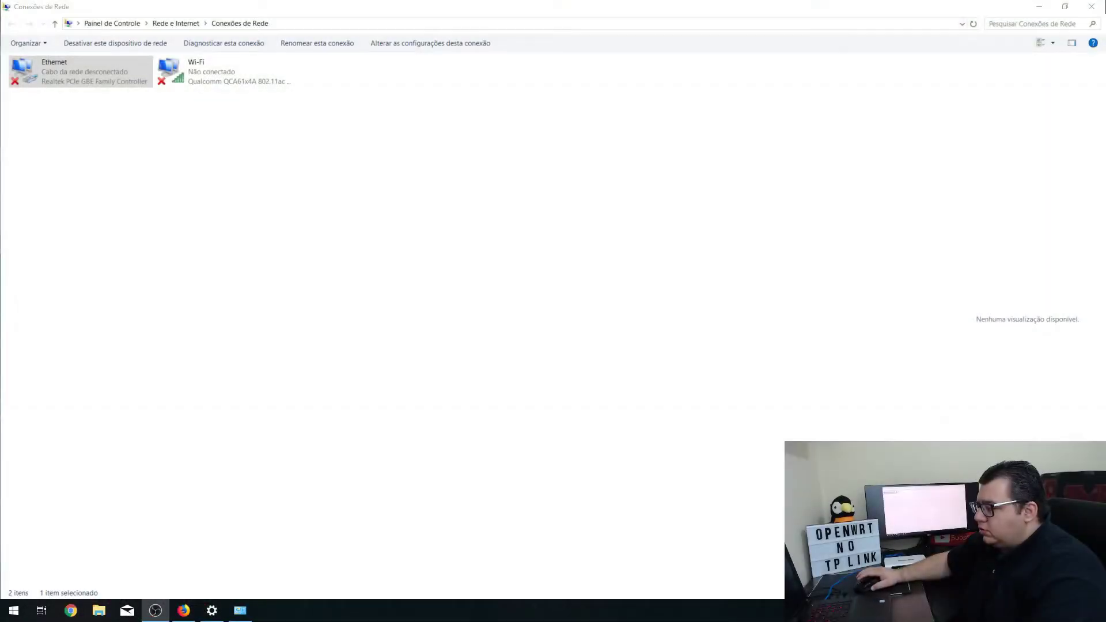
Step: Check that the Ethernet adapter's TCP/IPv6 settings are automatic, then close both property dialogs
{"action": "right_click", "coordinate": [121, 77]}
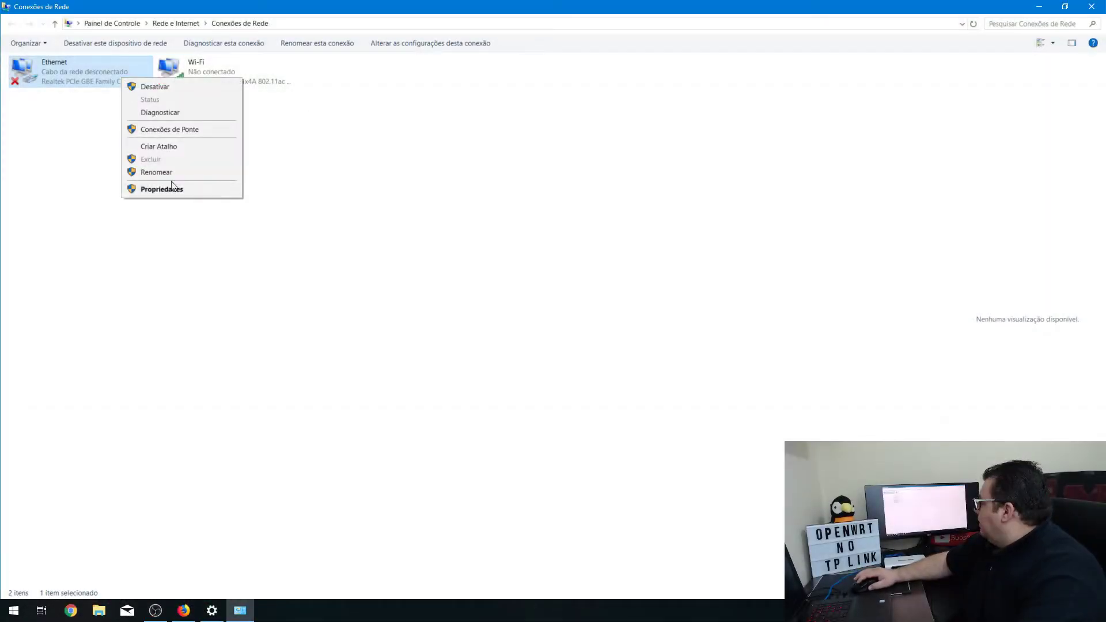
{"action": "left_click", "coordinate": [174, 188]}
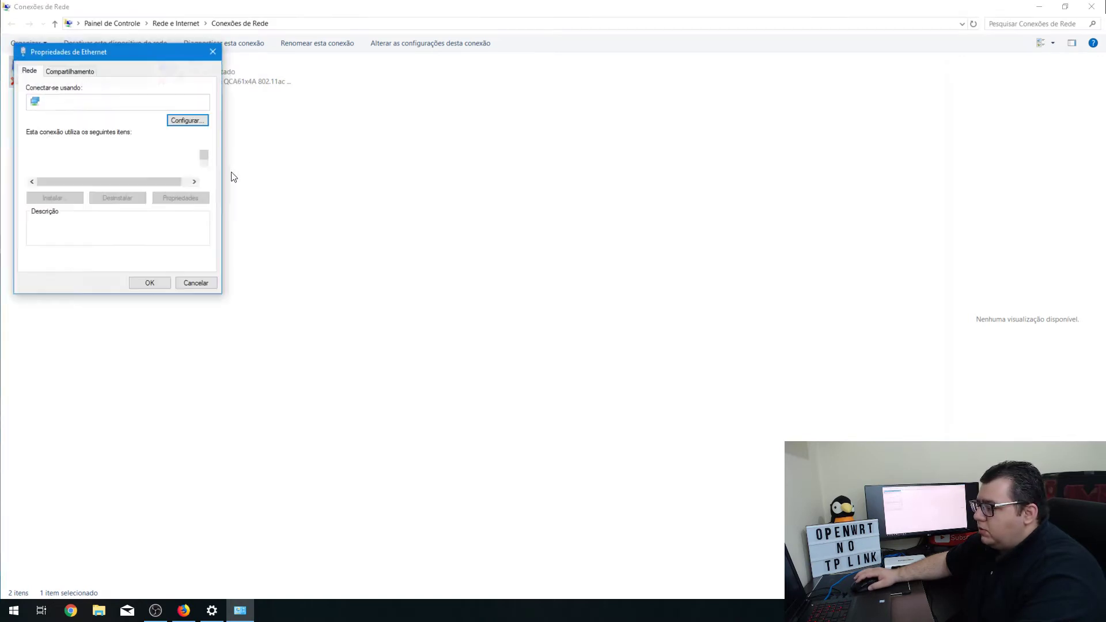
{"action": "scroll", "coordinate": [205, 179], "scroll_direction": "down", "scroll_amount": 2}
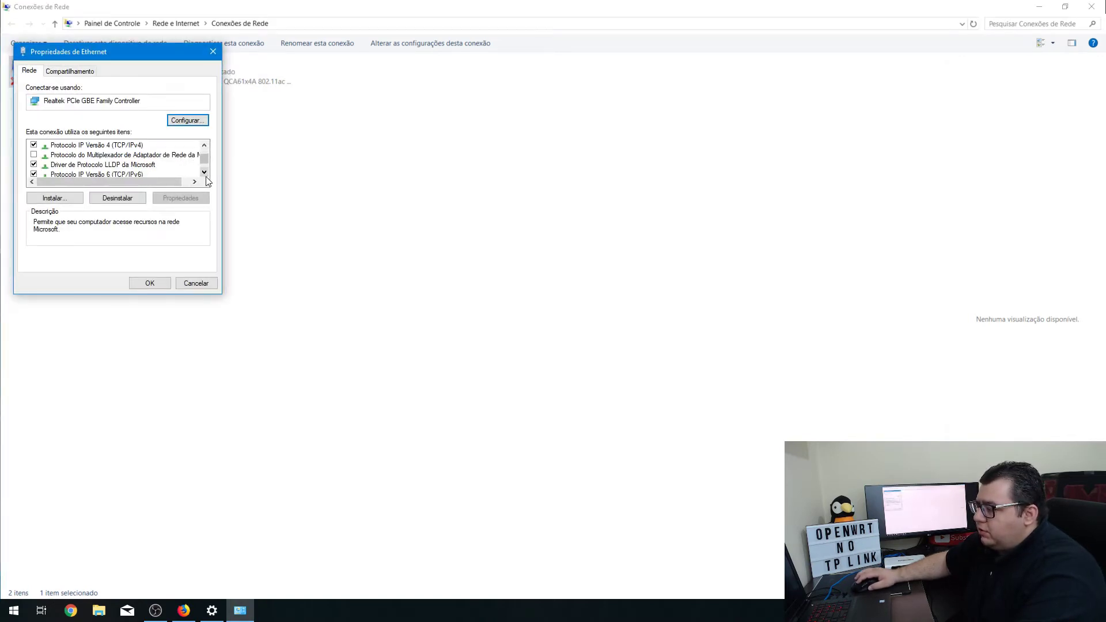
{"action": "double_click", "coordinate": [133, 145]}
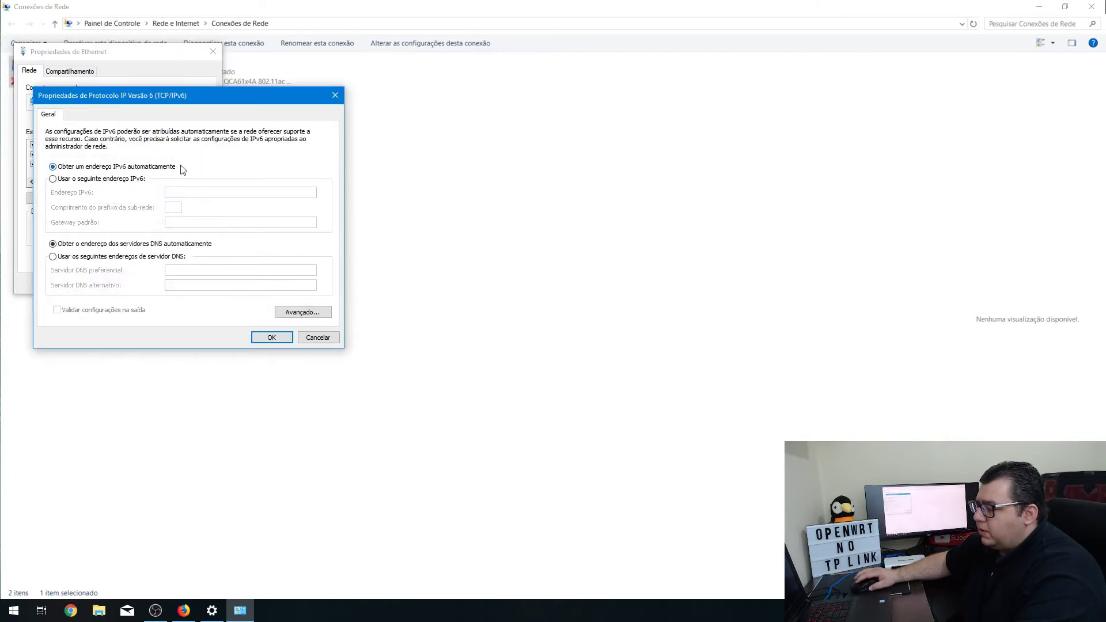
{"action": "left_click", "coordinate": [335, 95]}
{"action": "left_click", "coordinate": [213, 51]}
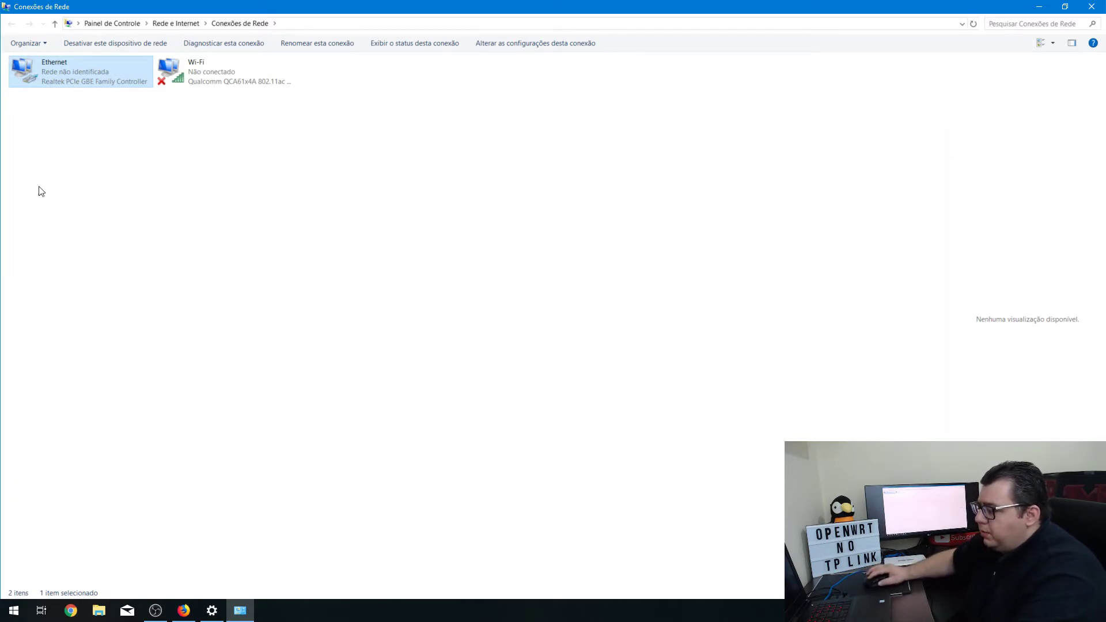
{"action": "right_click", "coordinate": [62, 84]}
{"action": "left_click", "coordinate": [104, 102]}
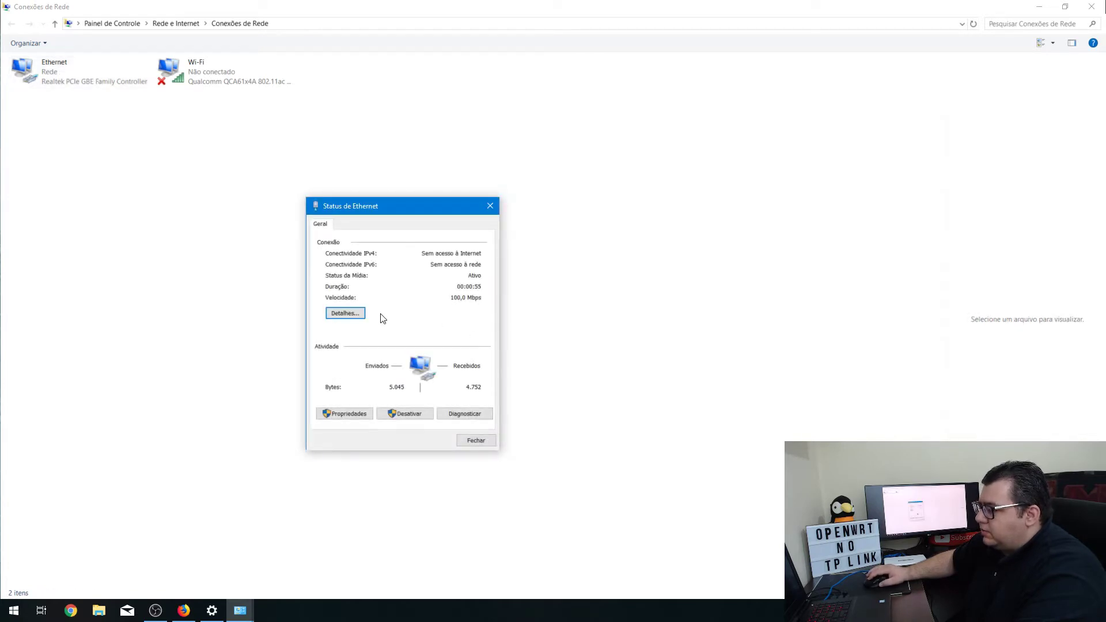
{"action": "left_click", "coordinate": [347, 313]}
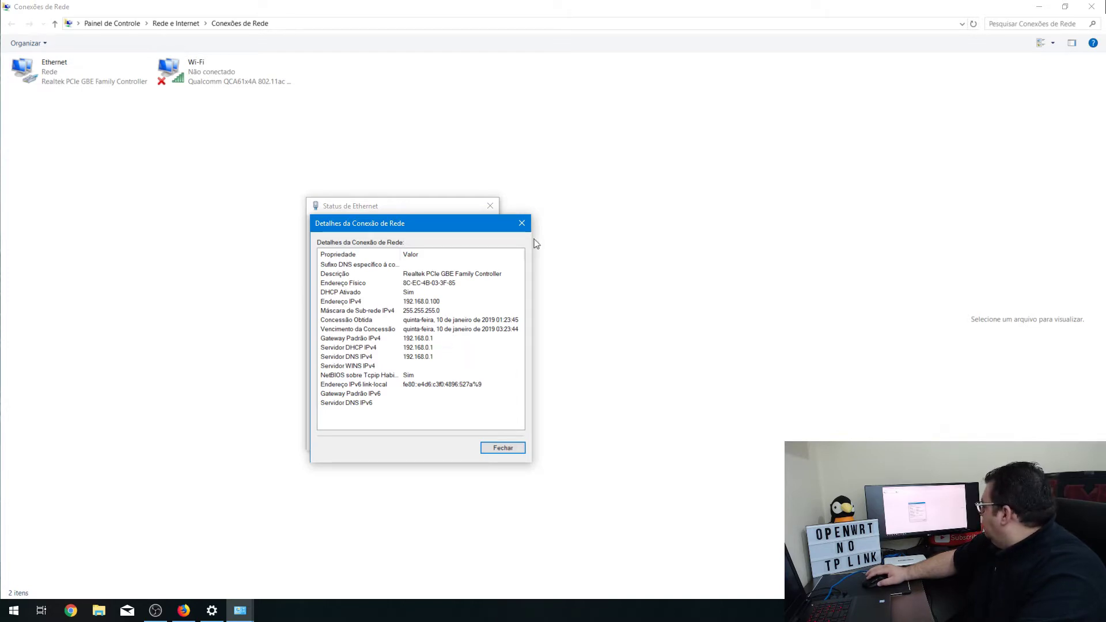
{"action": "left_click", "coordinate": [522, 223]}
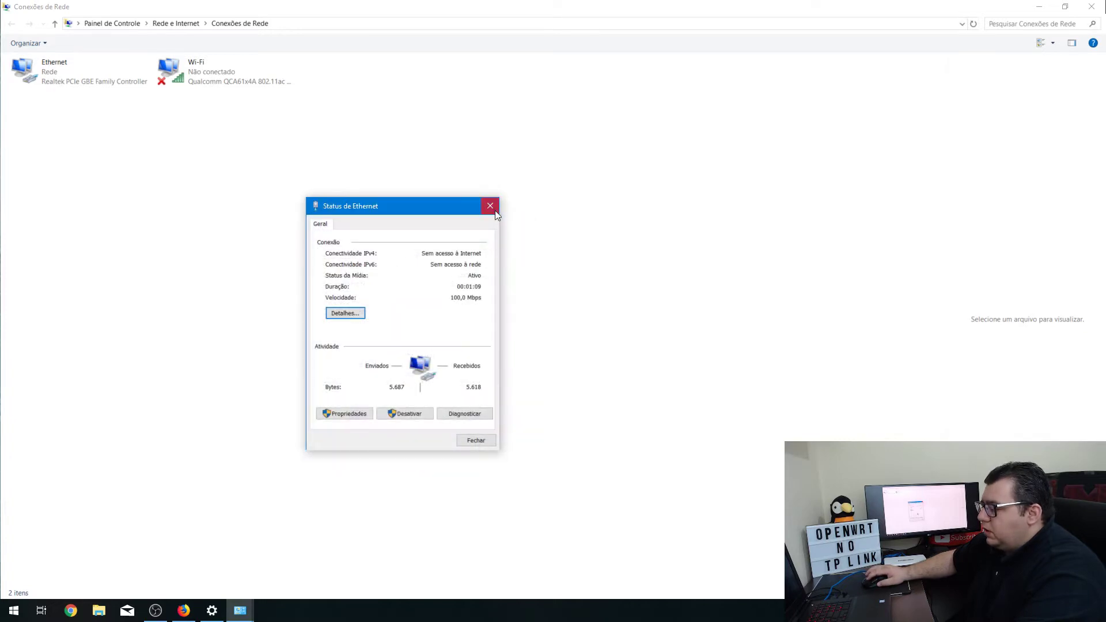
{"action": "left_click", "coordinate": [495, 213]}
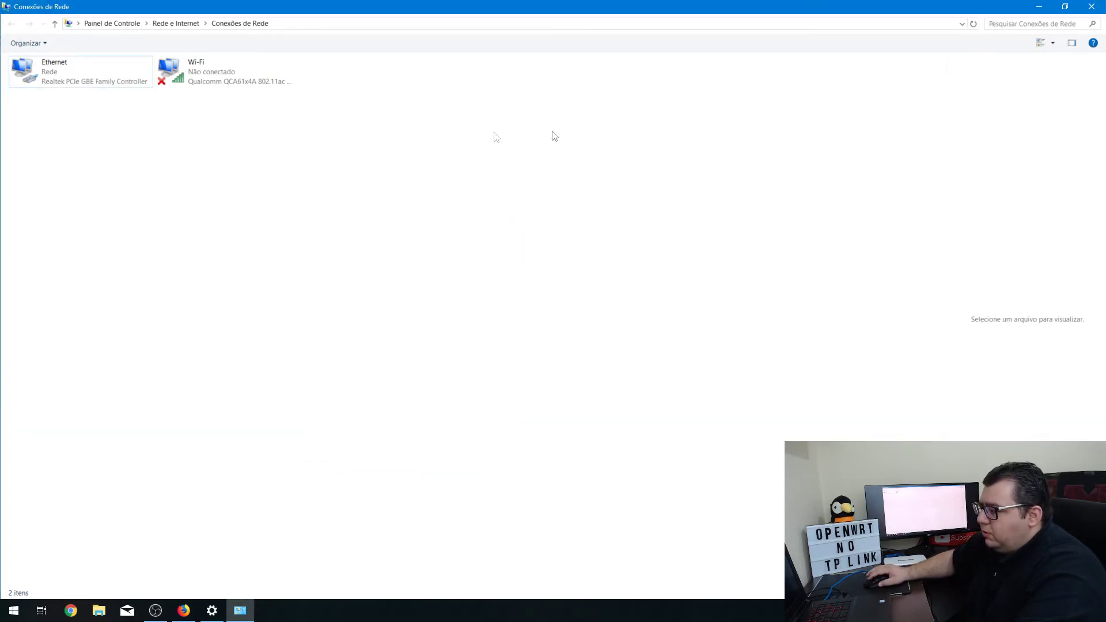
Step: Load the router address 192.168.0.1 in a new Firefox tab
{"action": "left_click", "coordinate": [1039, 7]}
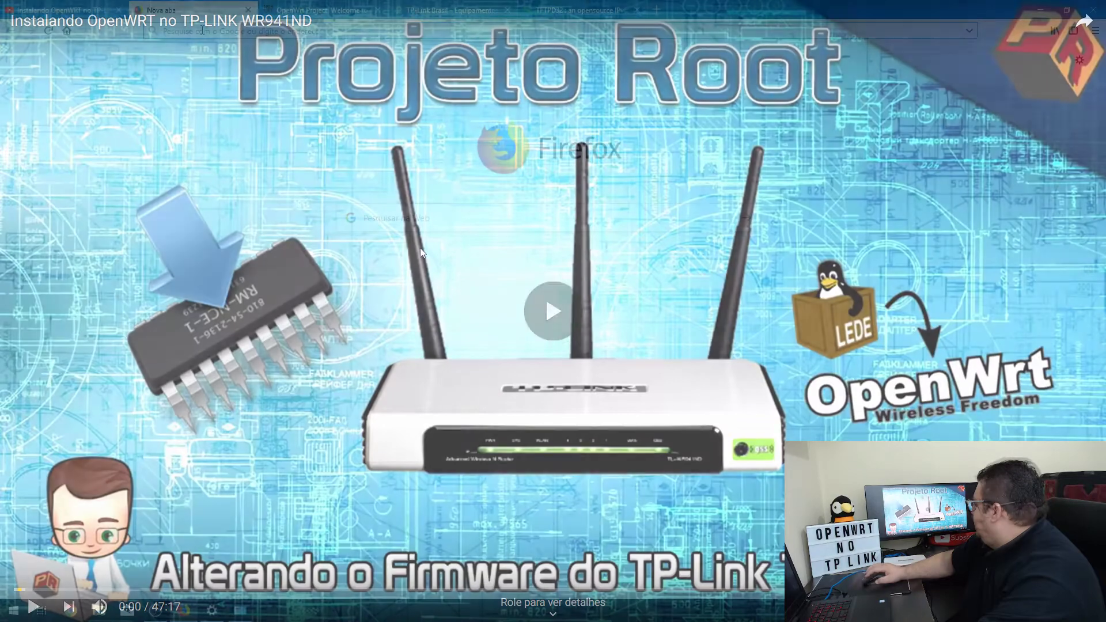
{"action": "type", "text": "192"}
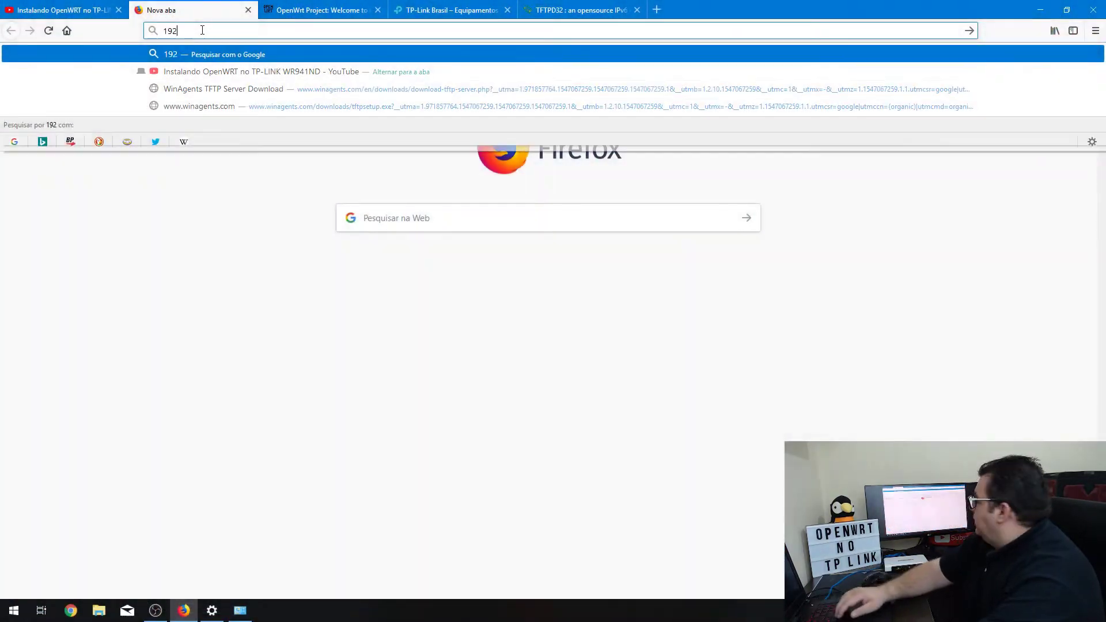
{"action": "type", "text": "168.0"}
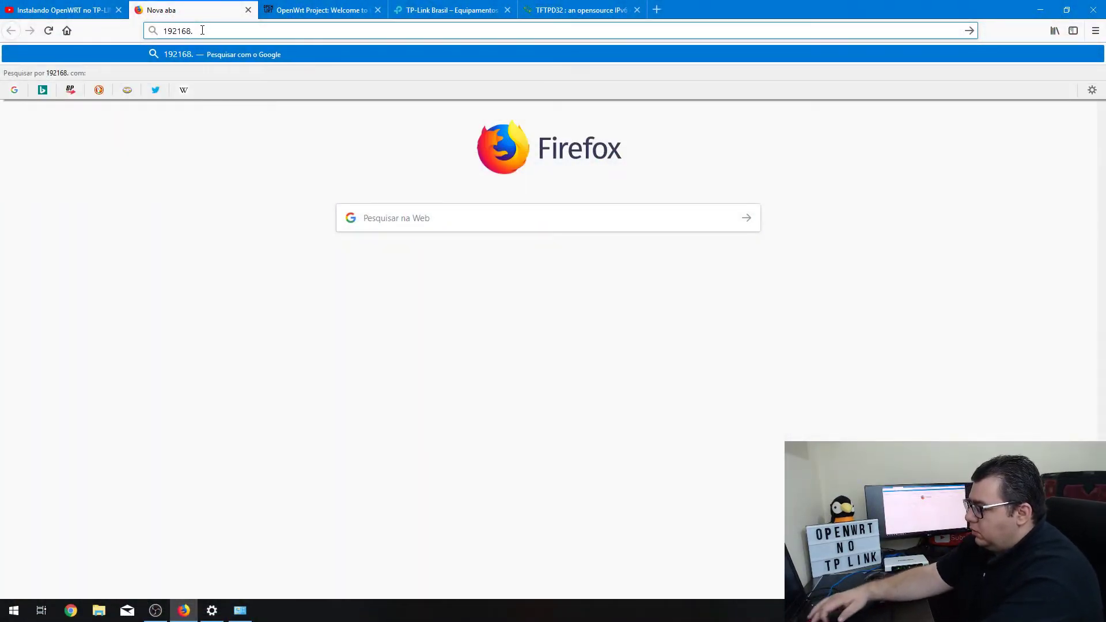
{"action": "type", "text": ".1"}
{"action": "key", "text": "Return"}
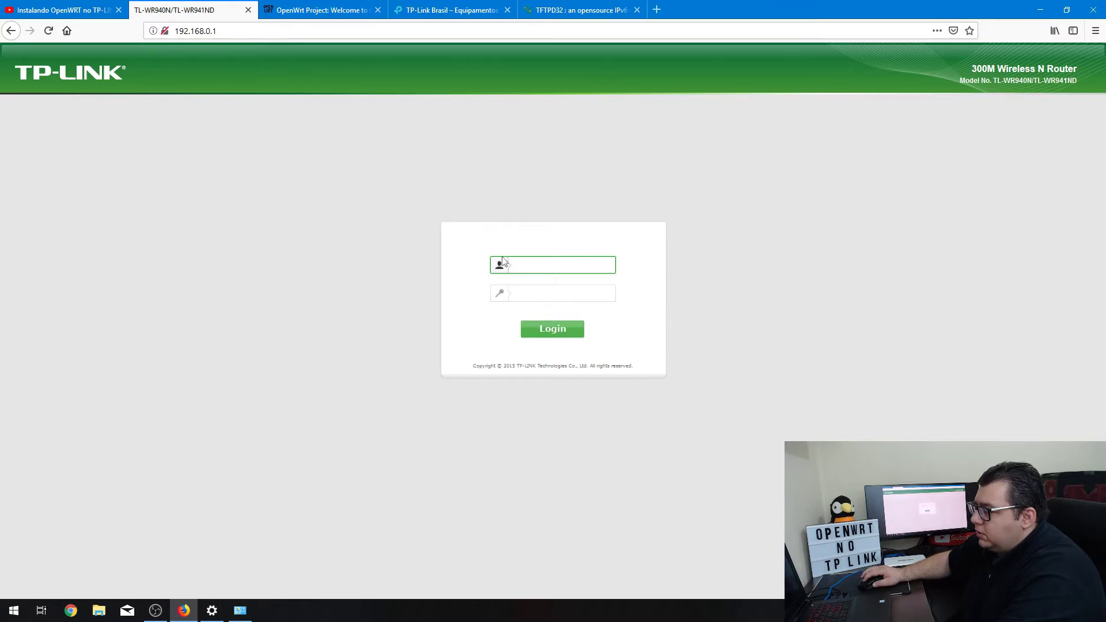
Step: Log in as admin with the router password, decline saving it, and view Status
{"action": "type", "text": "admin"}
{"action": "key", "text": "Tab"}
{"action": "type", "text": "admin"}
{"action": "key", "text": "Return"}
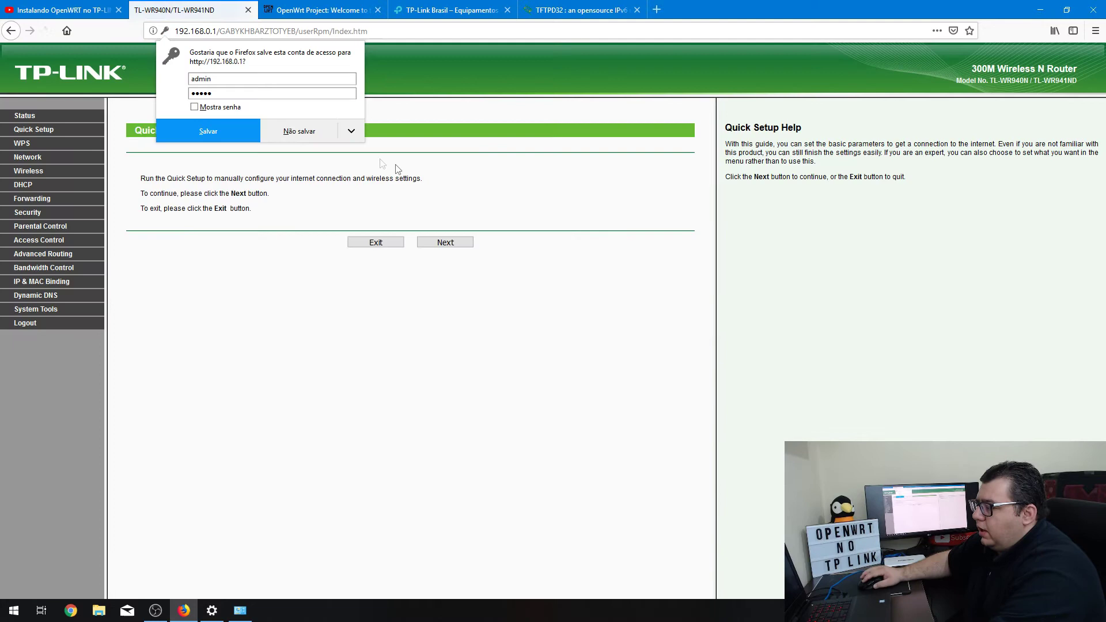
{"action": "left_click", "coordinate": [314, 136]}
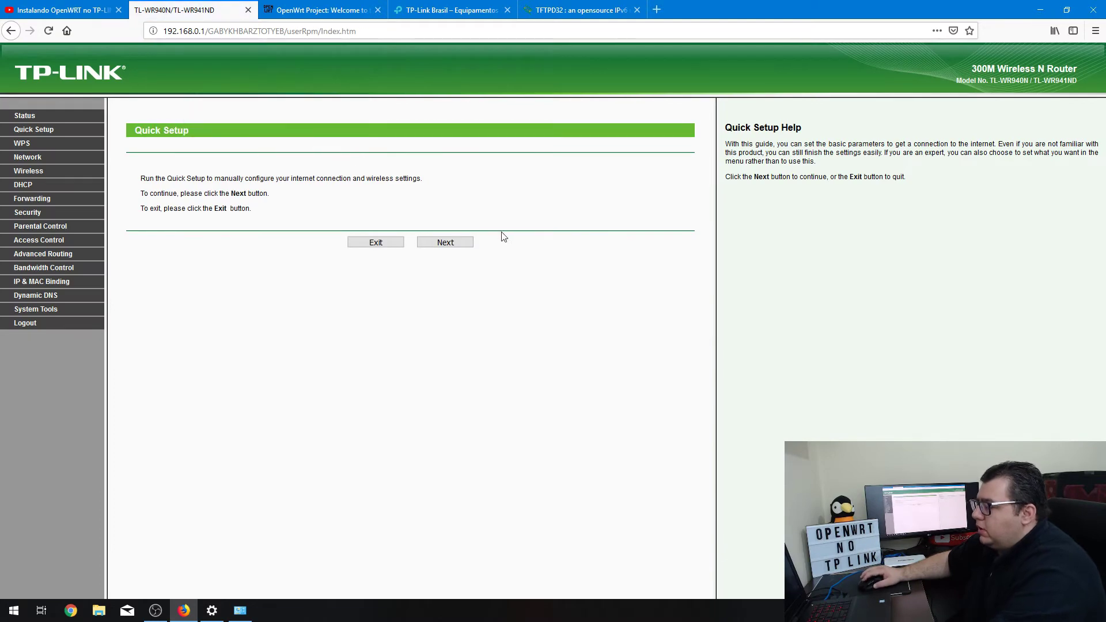
{"action": "left_click", "coordinate": [24, 115]}
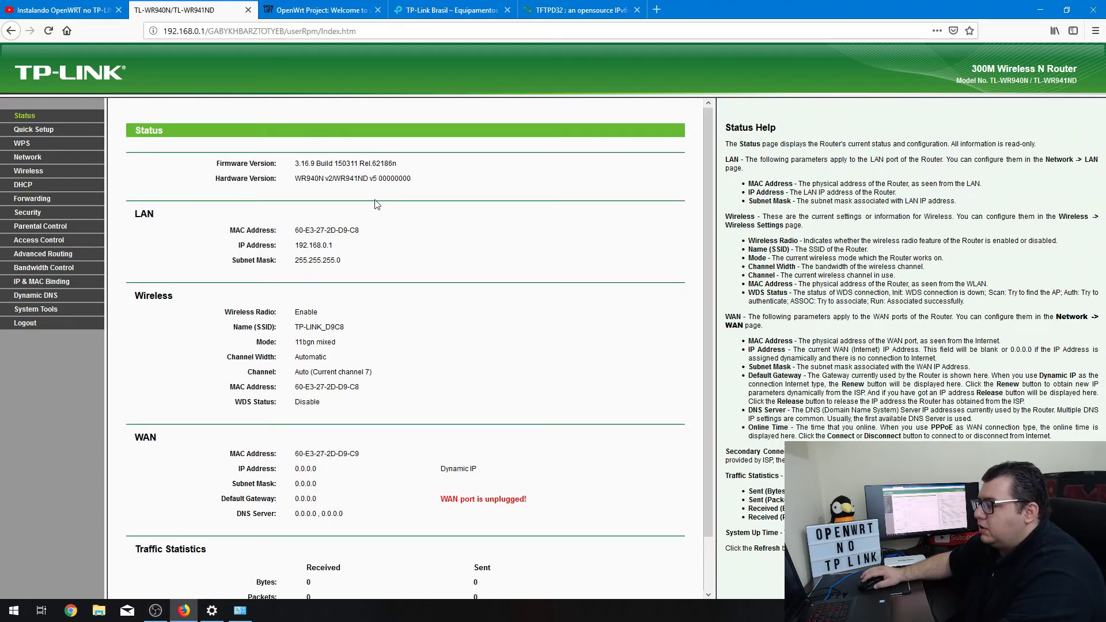
{"action": "left_click_drag", "start_coordinate": [350, 179], "coordinate": [402, 179]}
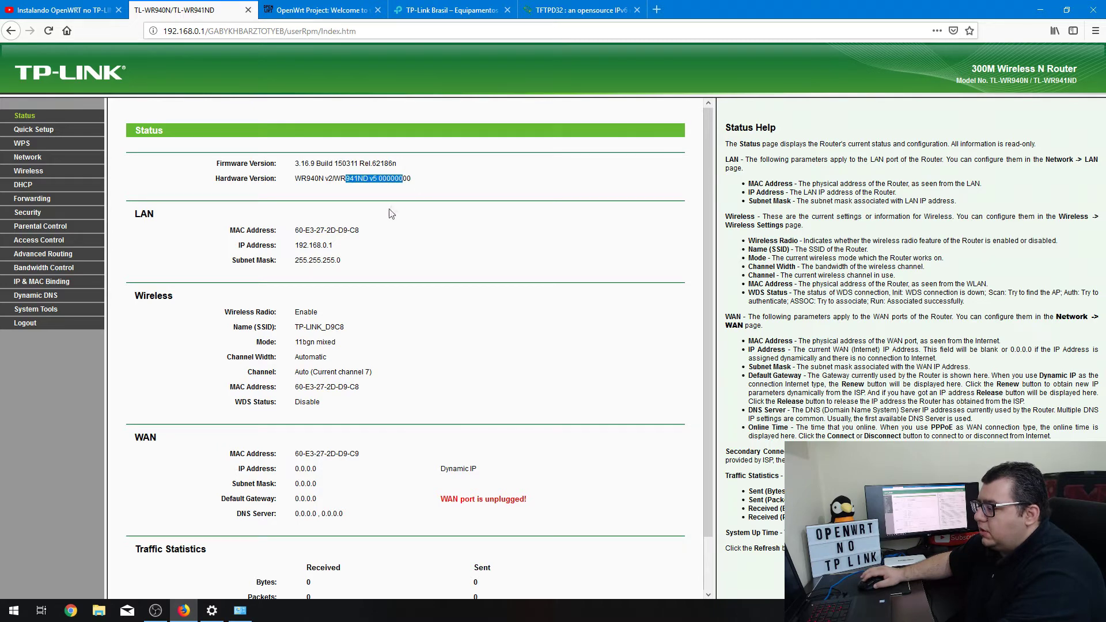
{"action": "left_click", "coordinate": [378, 237]}
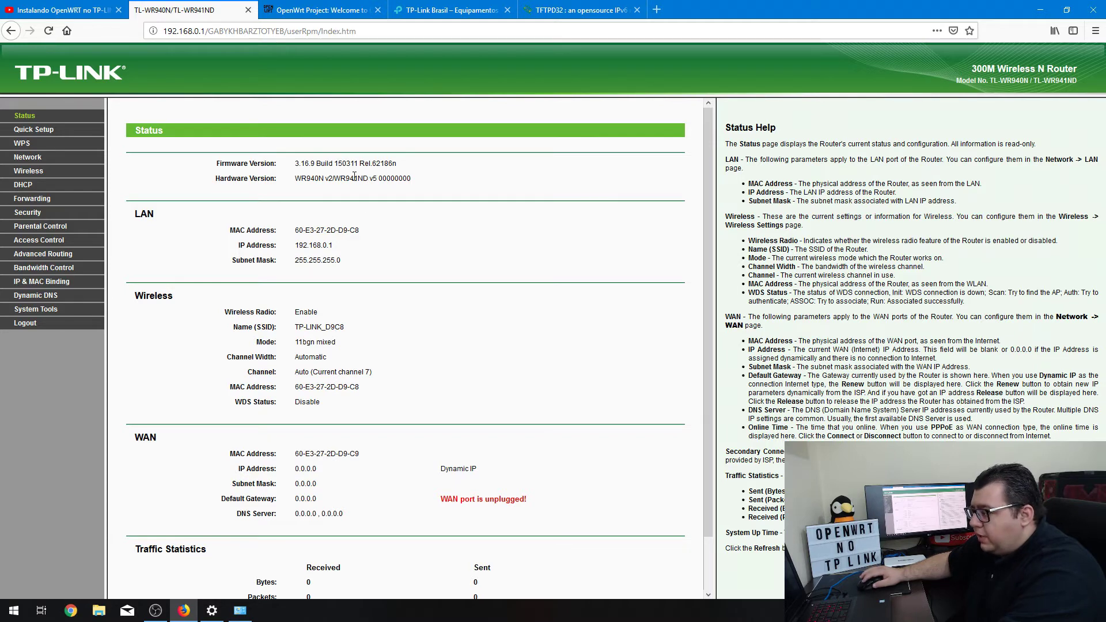
{"action": "left_click_drag", "start_coordinate": [354, 178], "coordinate": [416, 184]}
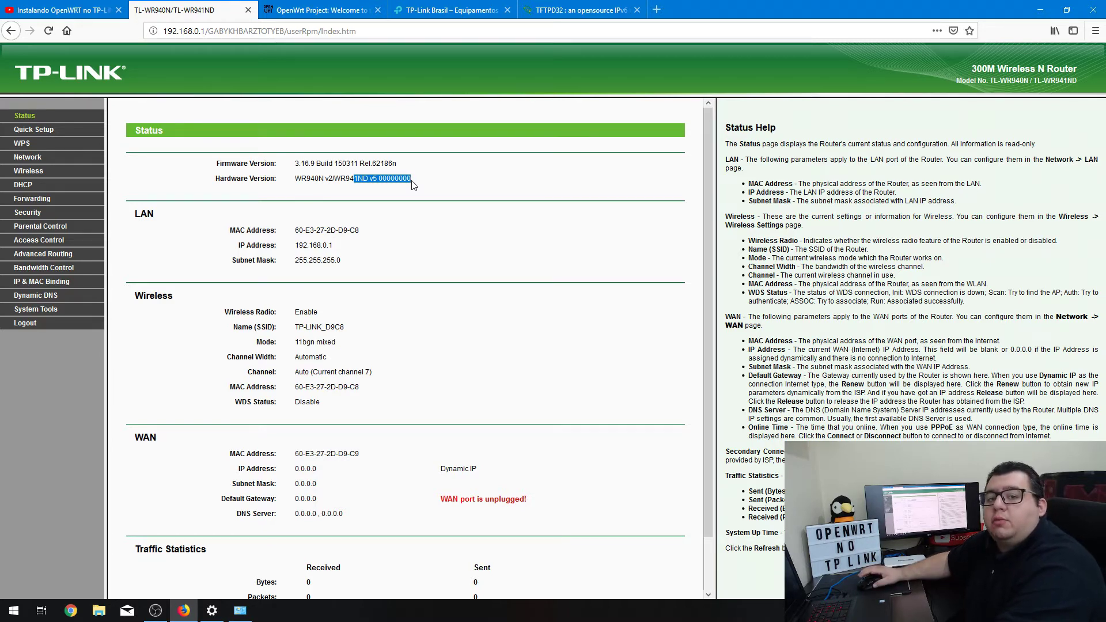
Step: Clear the hardware and firmware version highlights and expand System Tools
{"action": "left_click", "coordinate": [417, 183]}
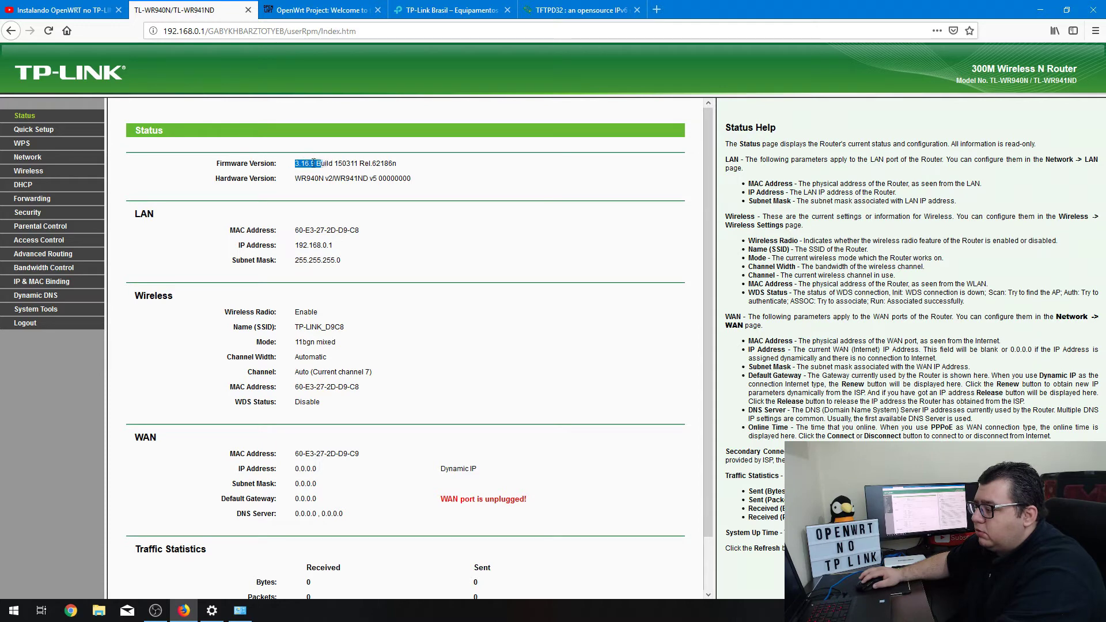
{"action": "left_click", "coordinate": [310, 178]}
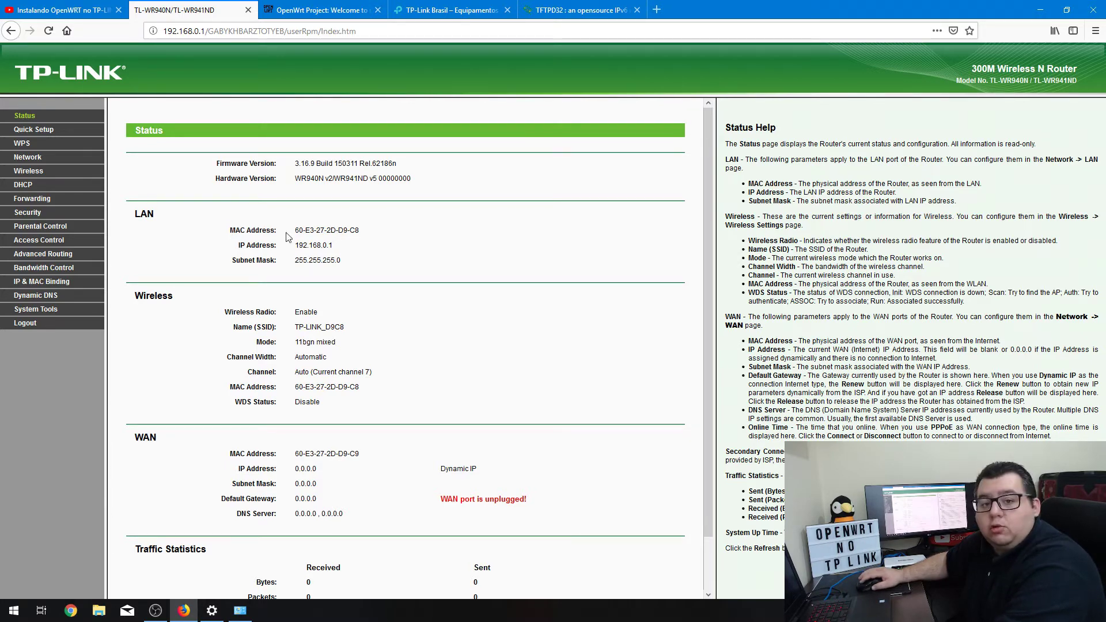
{"action": "left_click", "coordinate": [37, 309]}
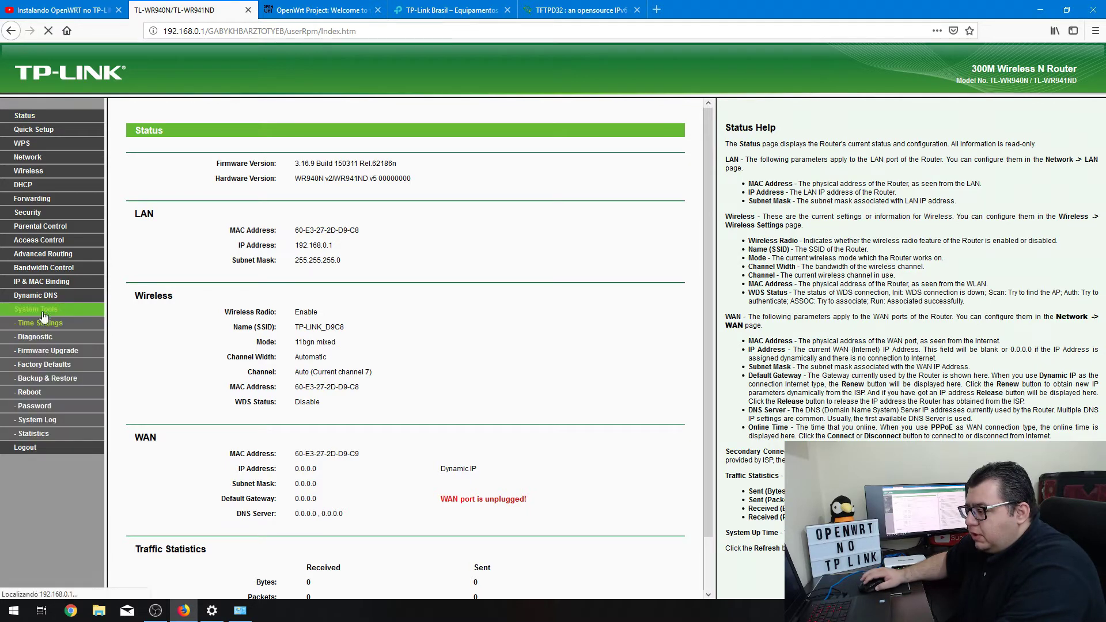
Step: Upgrade the firmware with openwrt-18.06.1-ar71xx-tiny-tl-wr941nd-v5-squashfs-factory.bin and confirm
{"action": "left_click", "coordinate": [52, 350]}
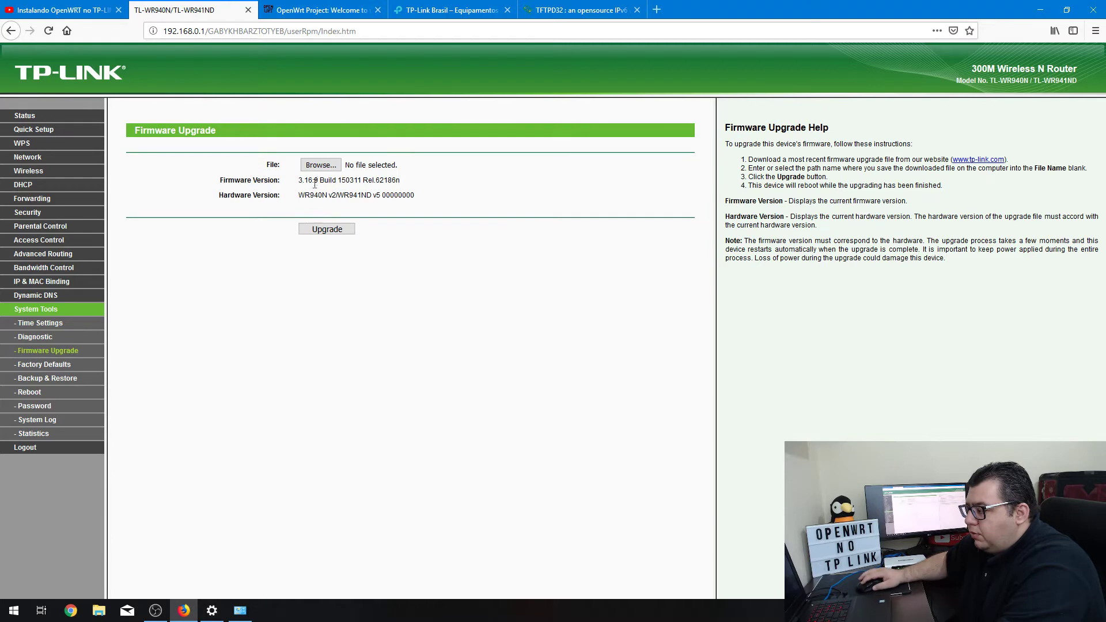
{"action": "left_click", "coordinate": [332, 165]}
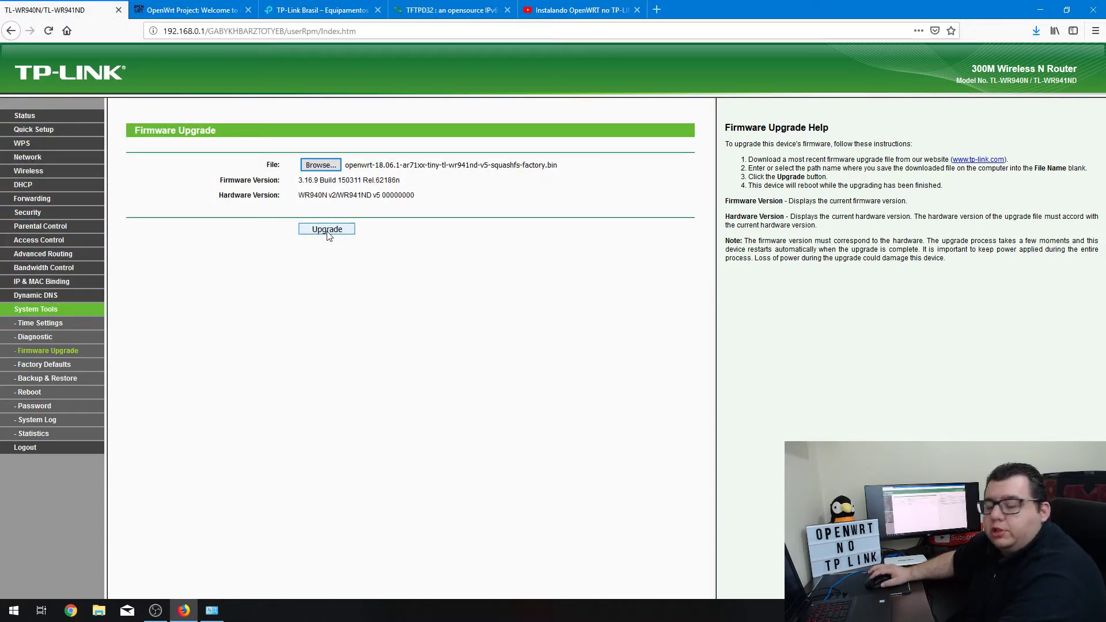
{"action": "left_click", "coordinate": [329, 231]}
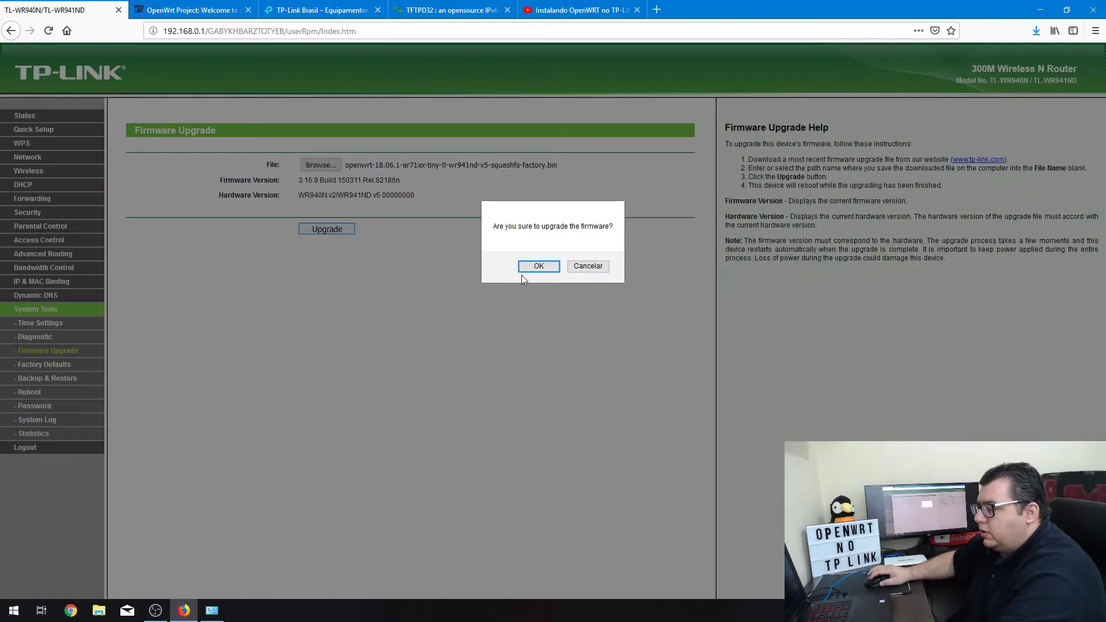
{"action": "left_click", "coordinate": [522, 268]}
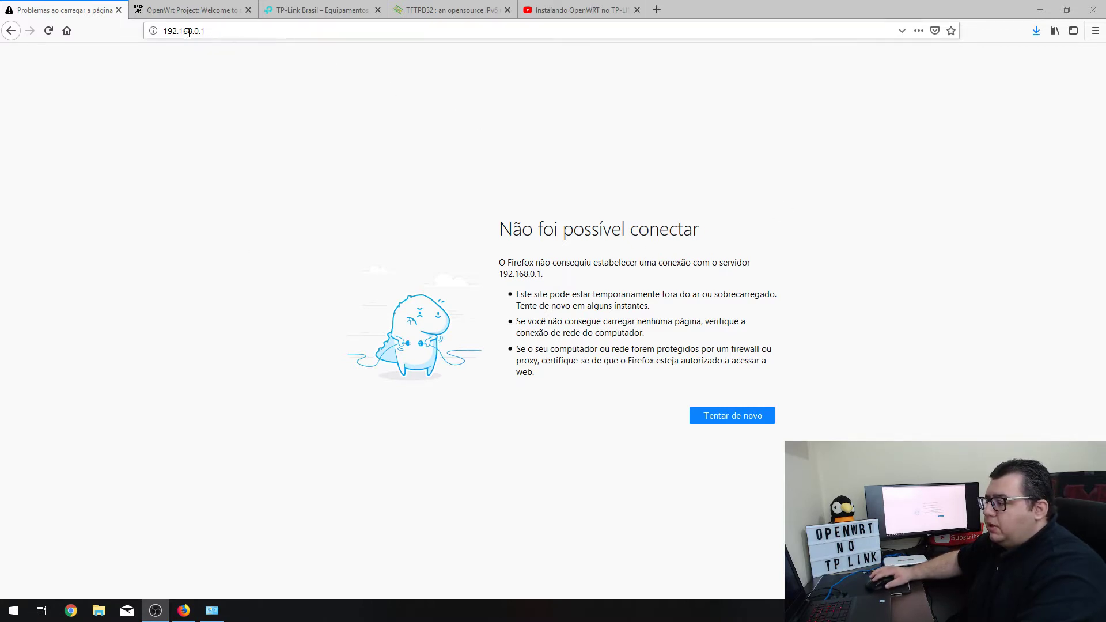
Step: Change the address from 192.168.0.1 to 192.168.1.1 and load it
{"action": "left_click_drag", "start_coordinate": [194, 32], "coordinate": [209, 33]}
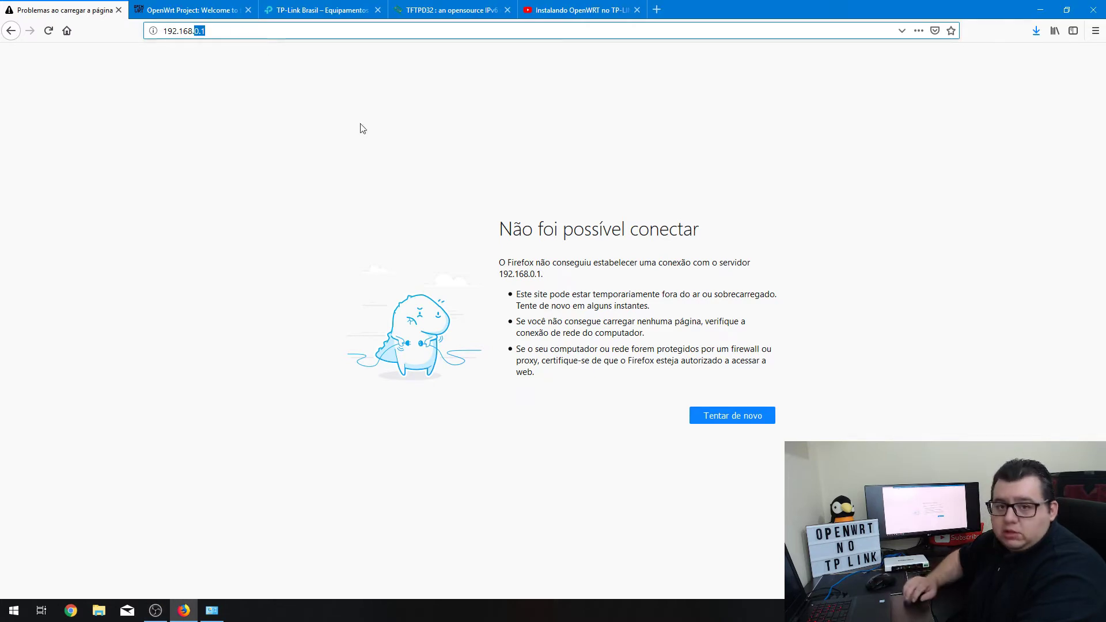
{"action": "type", "text": "1."}
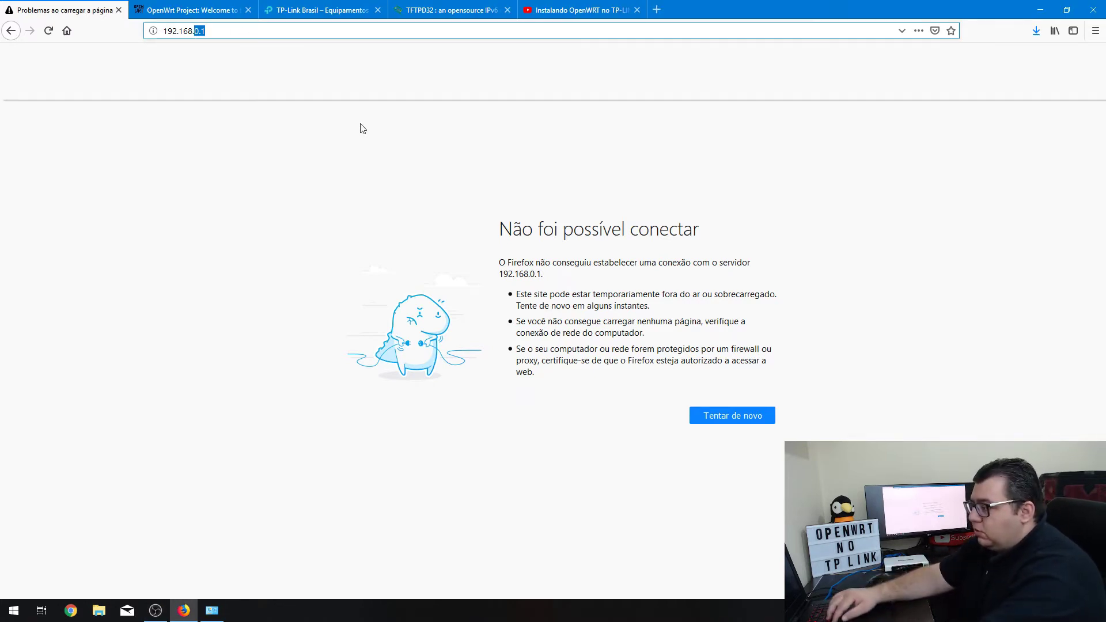
{"action": "type", "text": "1"}
{"action": "key", "text": "Return"}
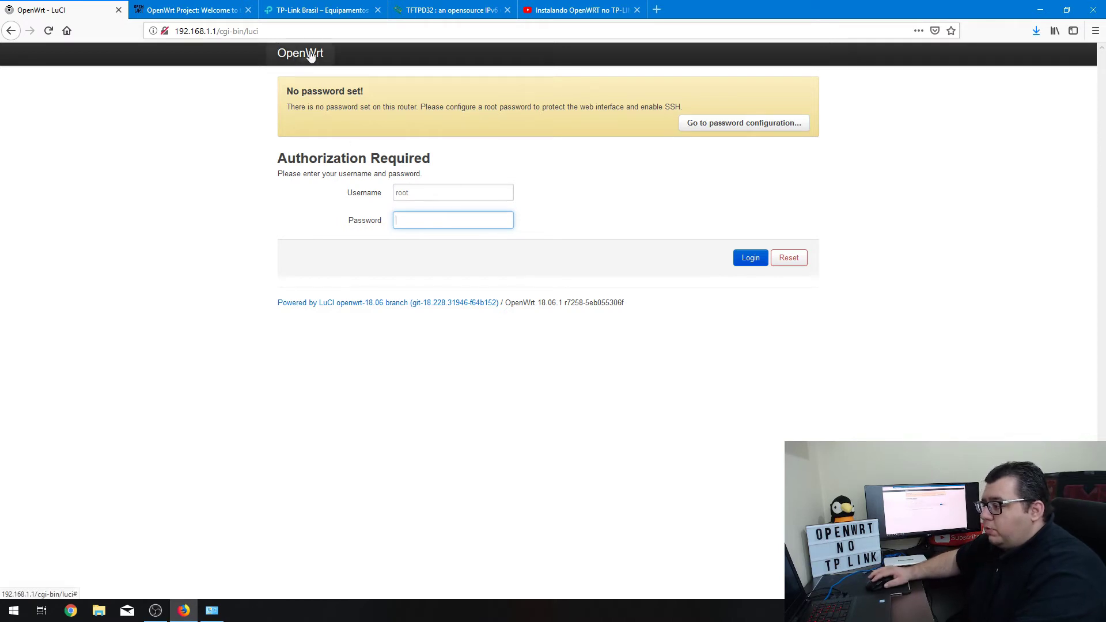
Step: Log in as root with an empty password and review the overview and missing-password warning
{"action": "left_click", "coordinate": [755, 264]}
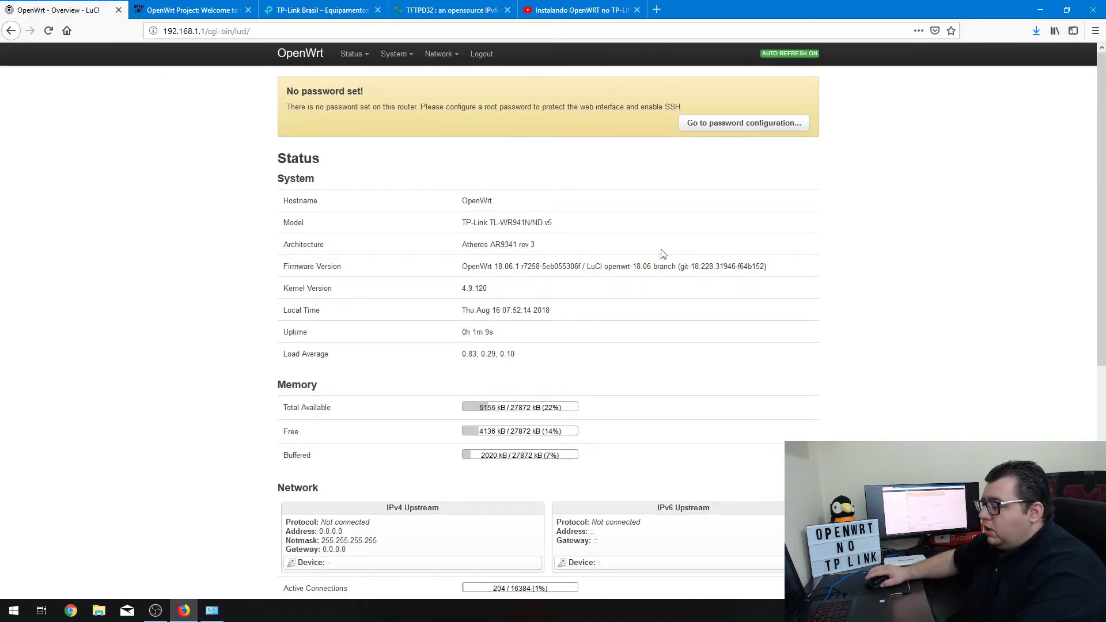
{"action": "left_click_drag", "start_coordinate": [357, 107], "coordinate": [521, 107]}
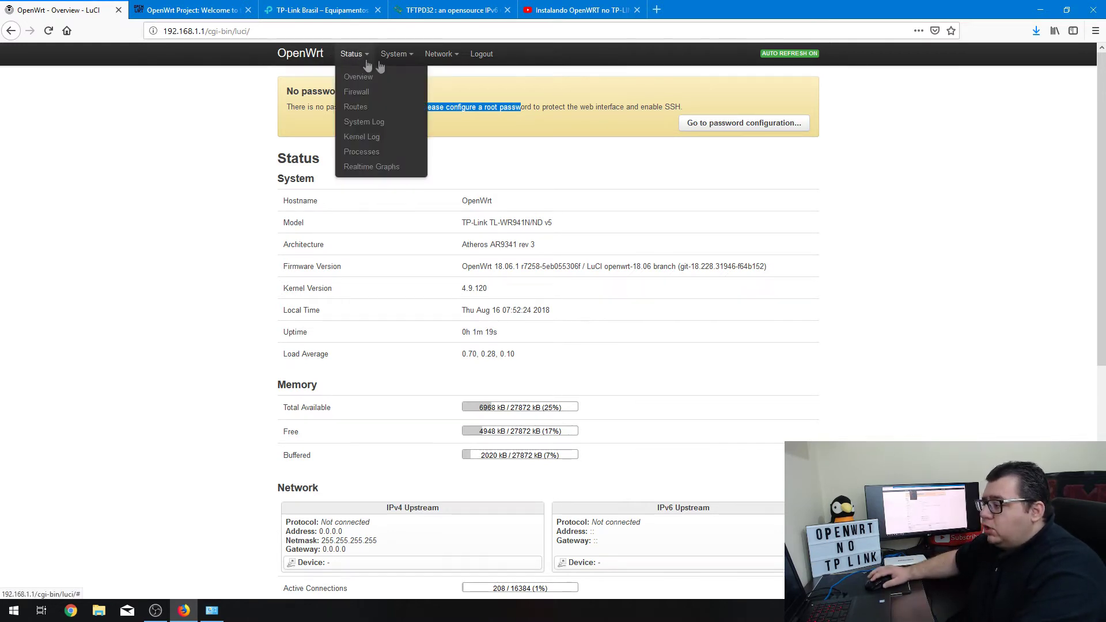
{"action": "mouse_move", "coordinate": [395, 54]}
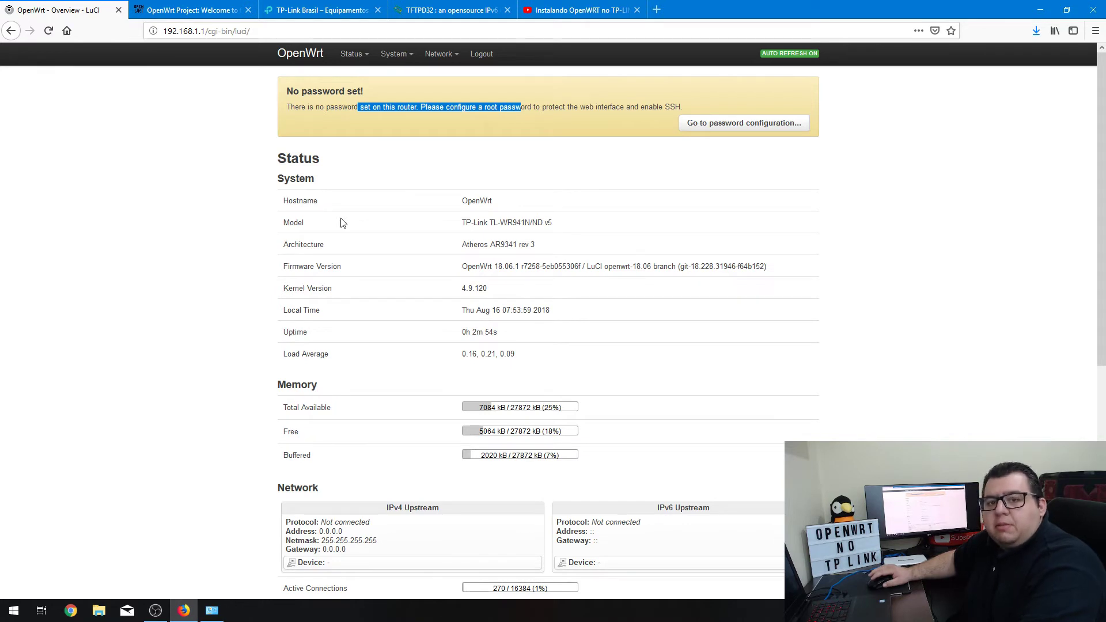
{"action": "mouse_move", "coordinate": [392, 63]}
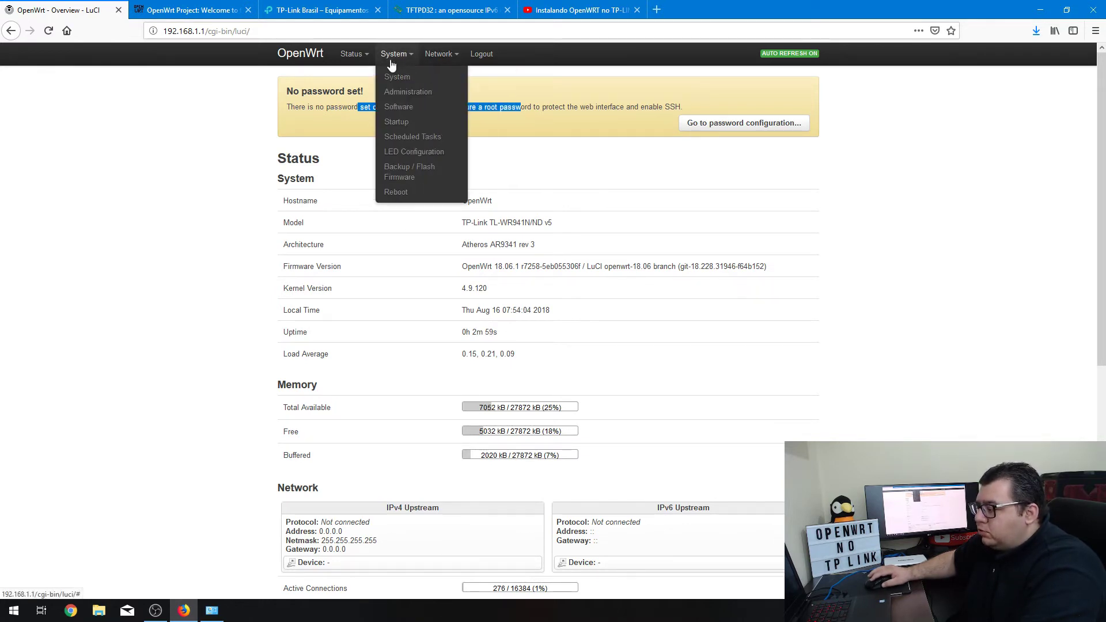
Step: Go to System > Backup / Flash Firmware
{"action": "left_click", "coordinate": [415, 181]}
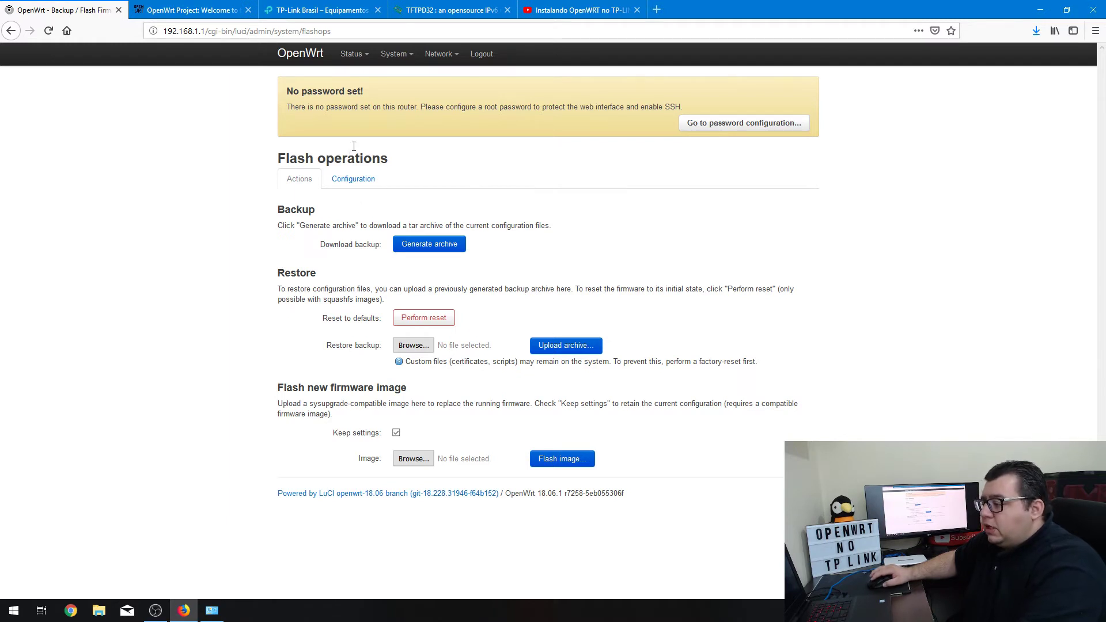
{"action": "mouse_move", "coordinate": [384, 74]}
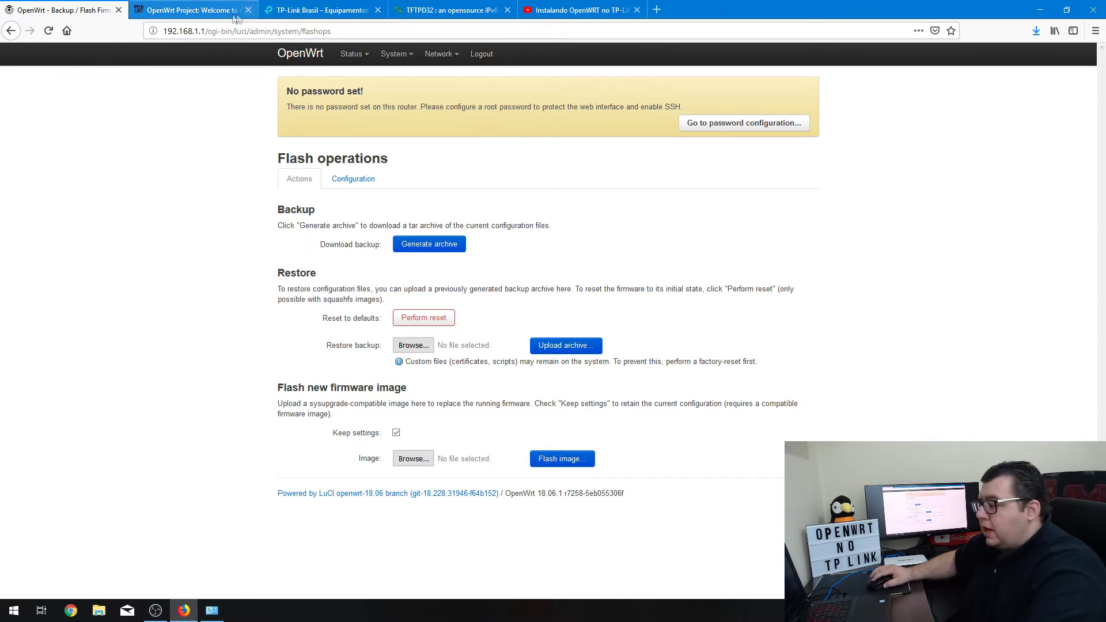
Step: Search the TP-Link Brasil site for wr941nd and retry the failed results page
{"action": "left_click", "coordinate": [323, 10]}
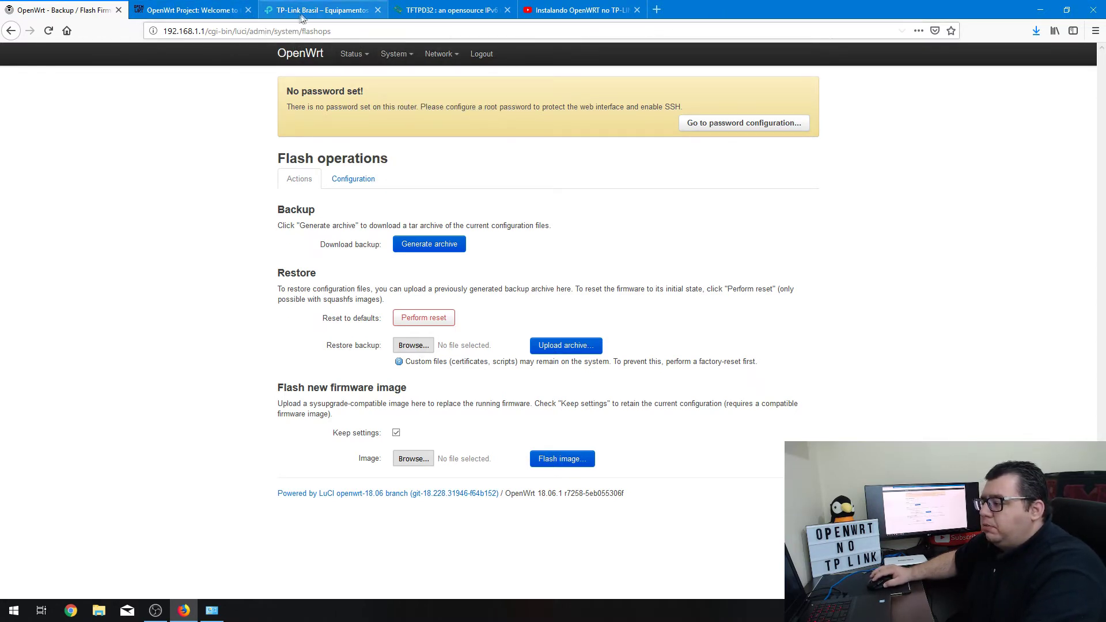
{"action": "scroll", "coordinate": [315, 282], "scroll_direction": "down", "scroll_amount": 5}
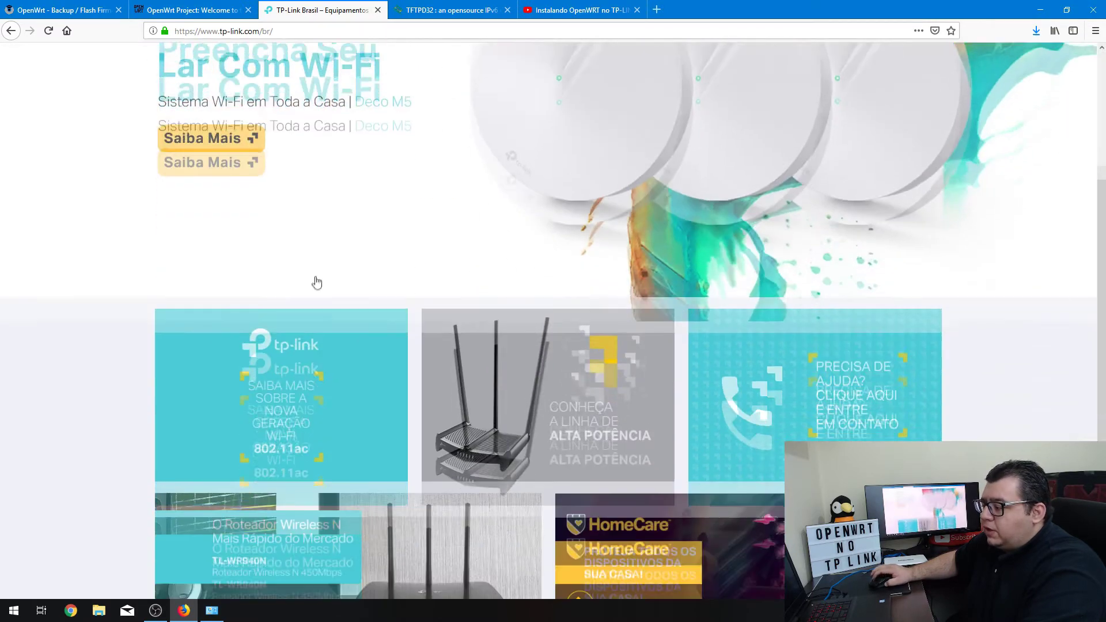
{"action": "scroll", "coordinate": [315, 282], "scroll_direction": "up", "scroll_amount": 5}
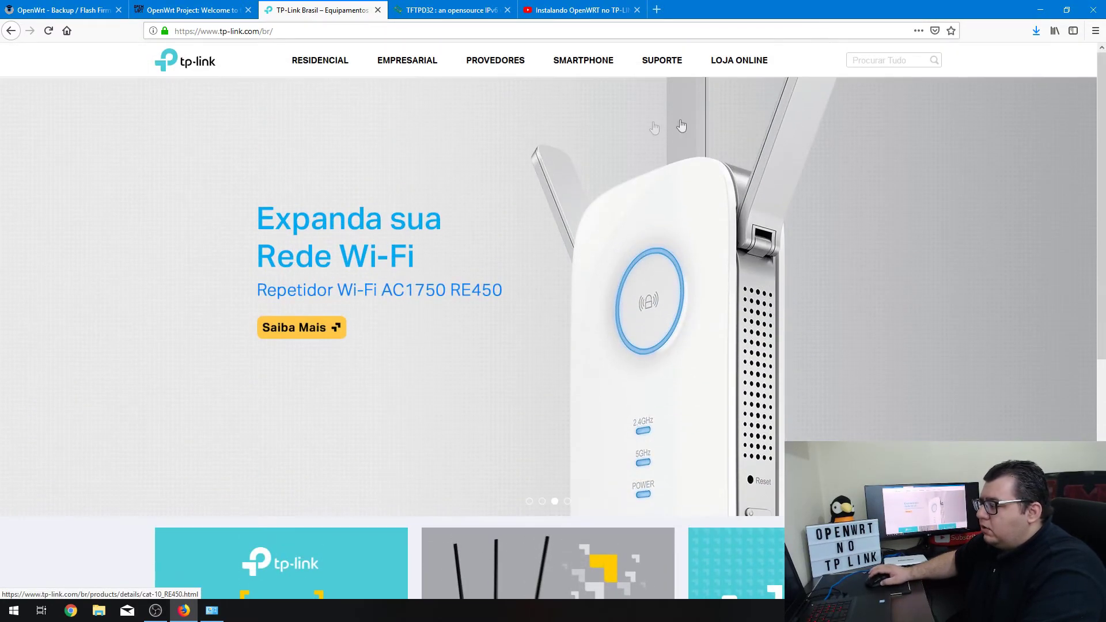
{"action": "left_click", "coordinate": [865, 60]}
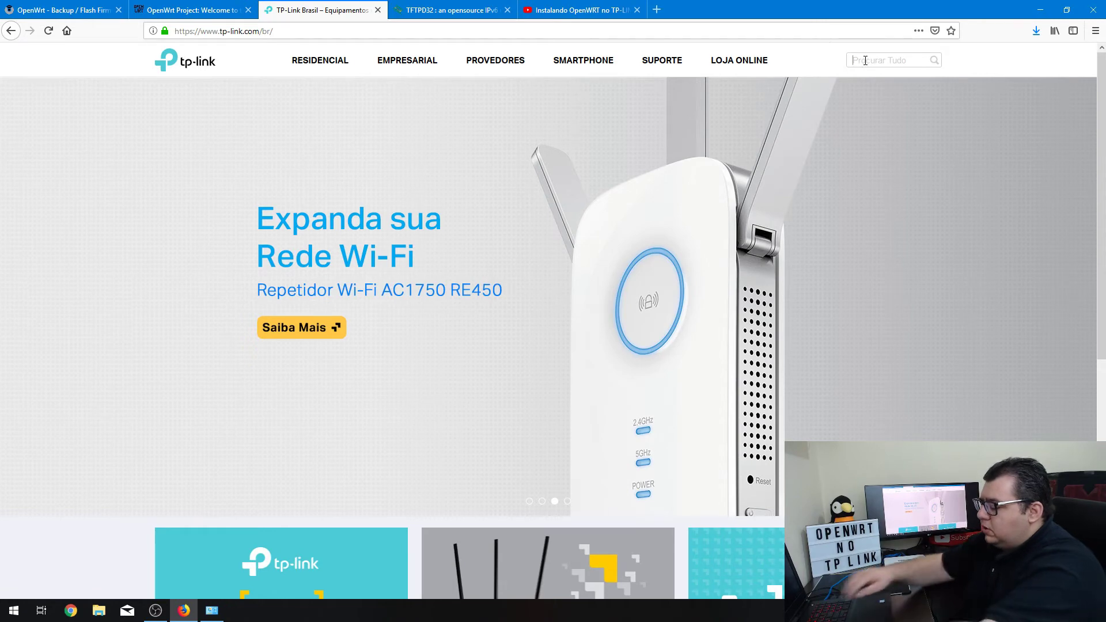
{"action": "type", "text": "wr941n"}
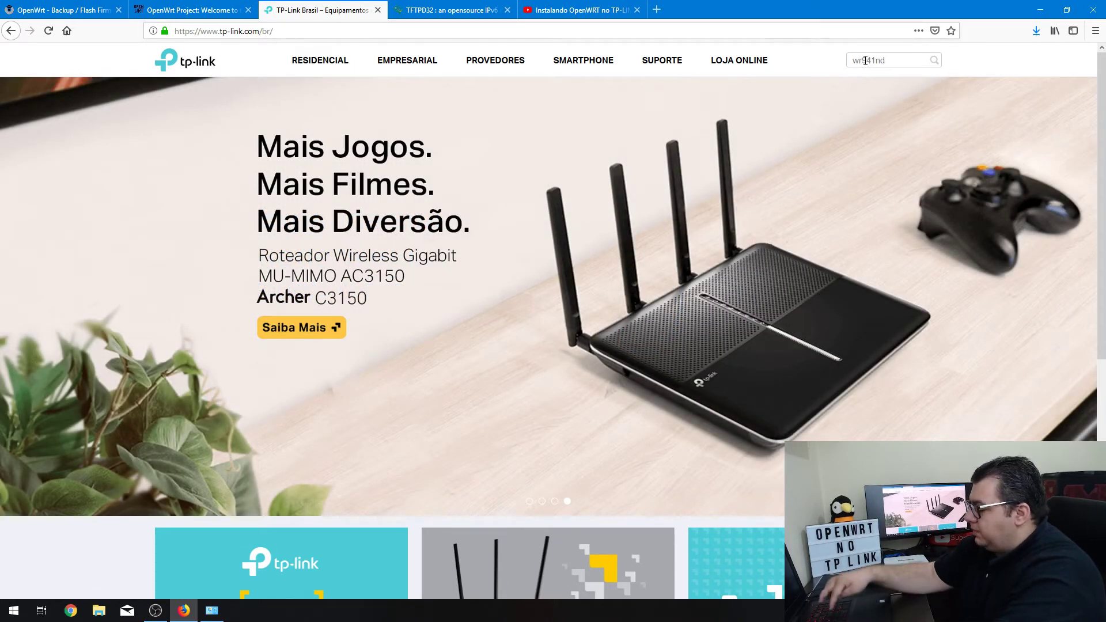
{"action": "type", "text": "d"}
{"action": "key", "text": "Return"}
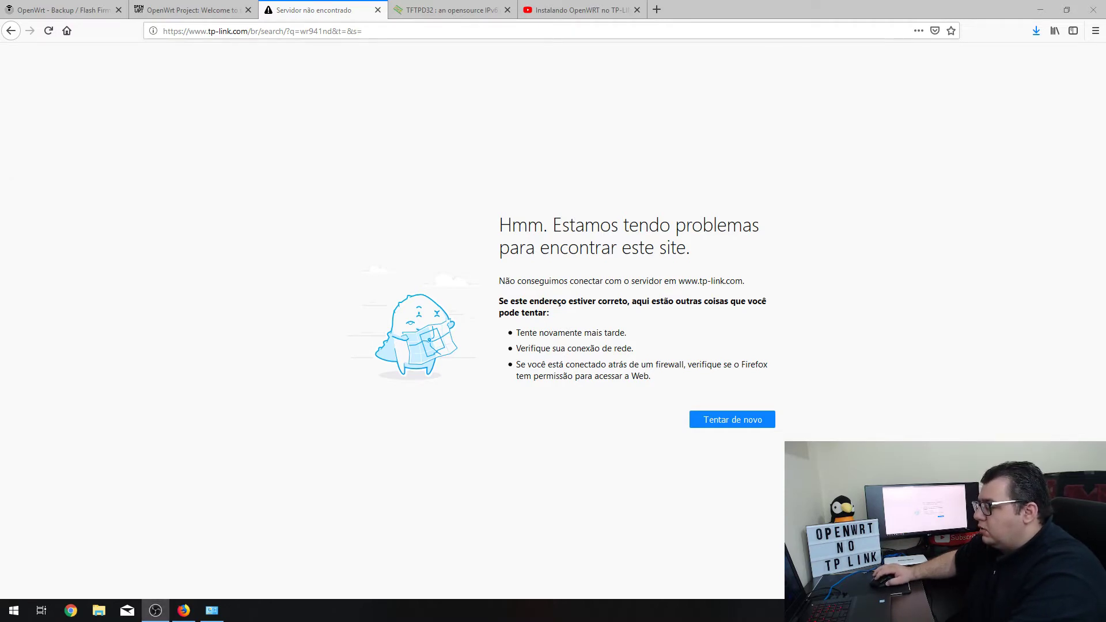
{"action": "left_click", "coordinate": [731, 418]}
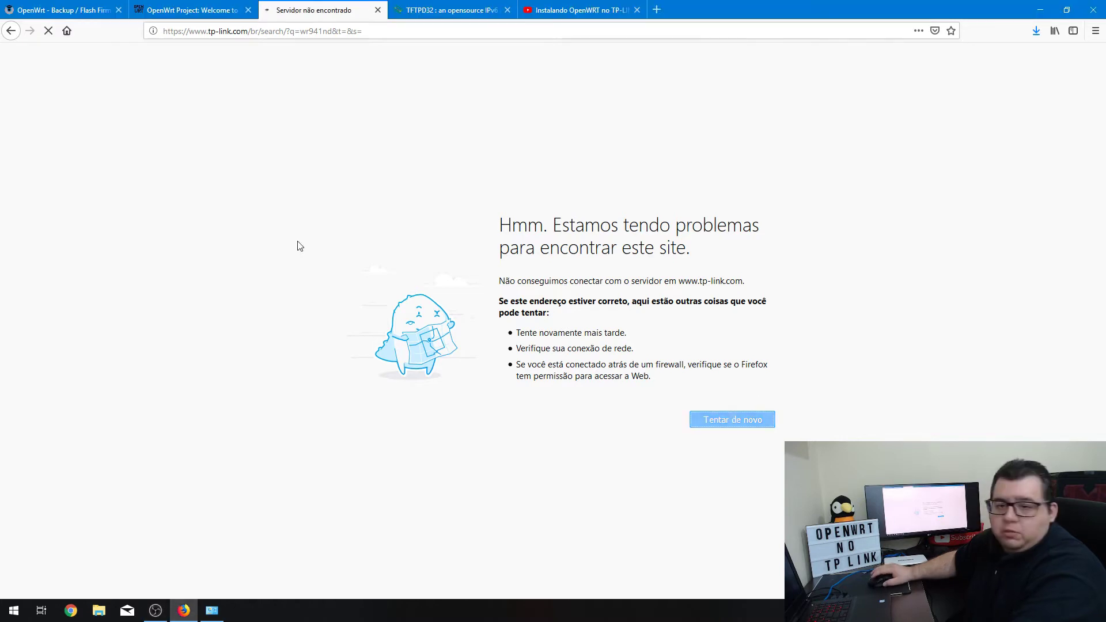